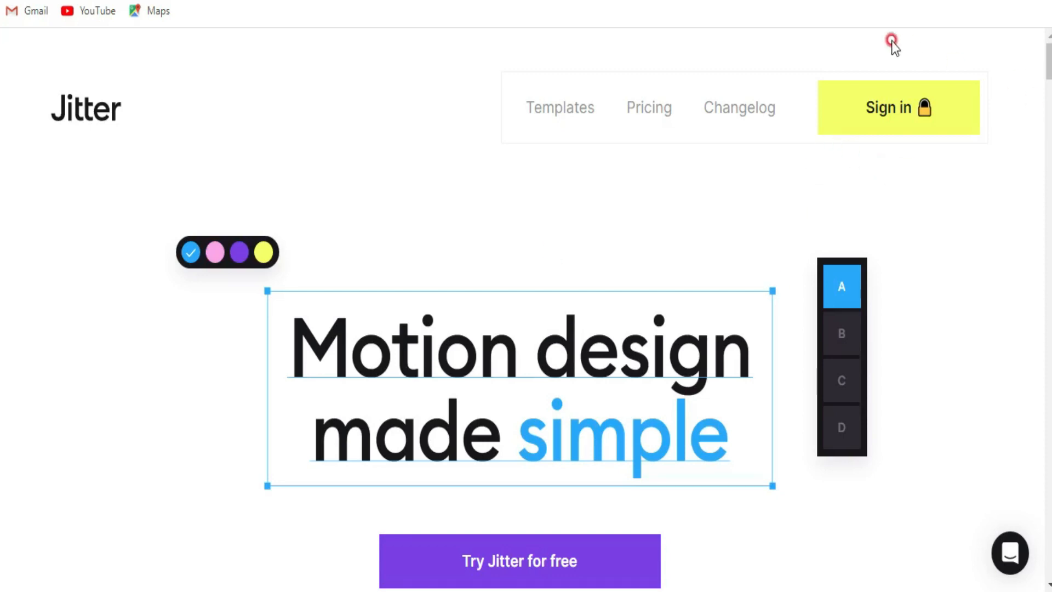
- Sign in to Jitter with a Google account and look over the existing files
left_click(903, 120)
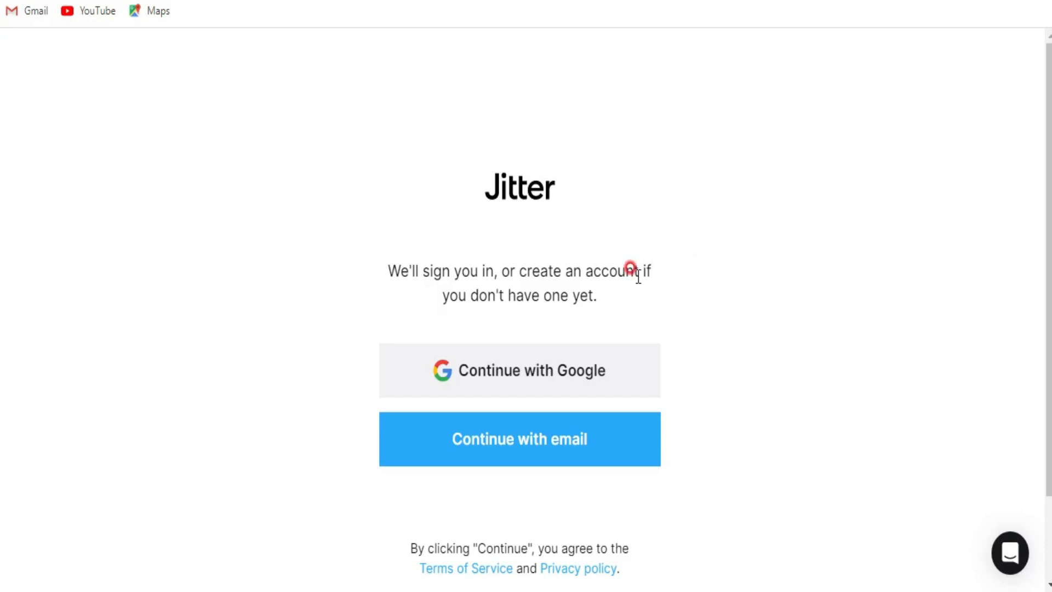
left_click(547, 395)
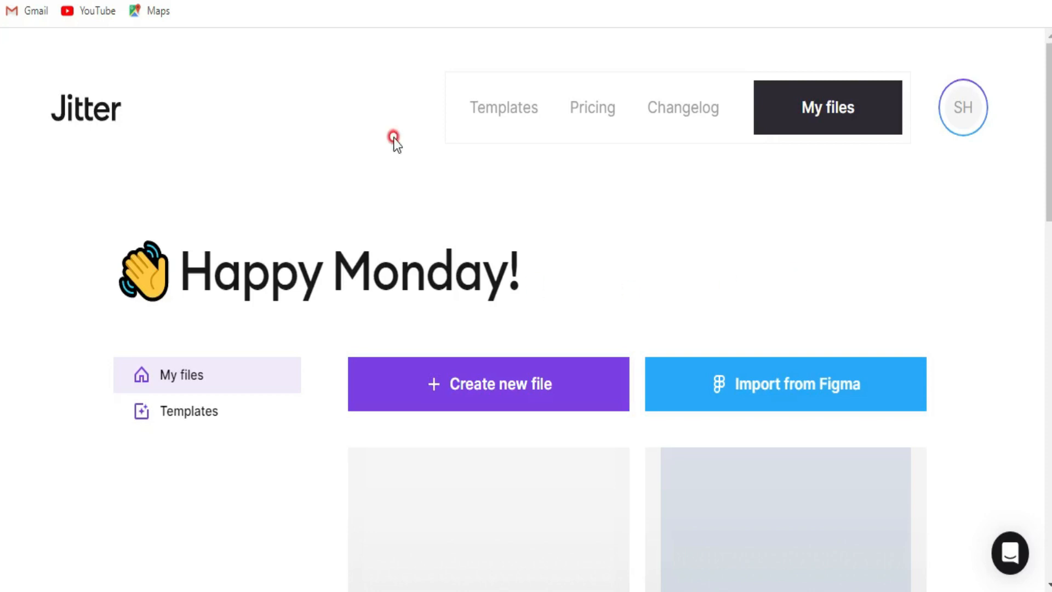
scroll(320, 160, "down", 2)
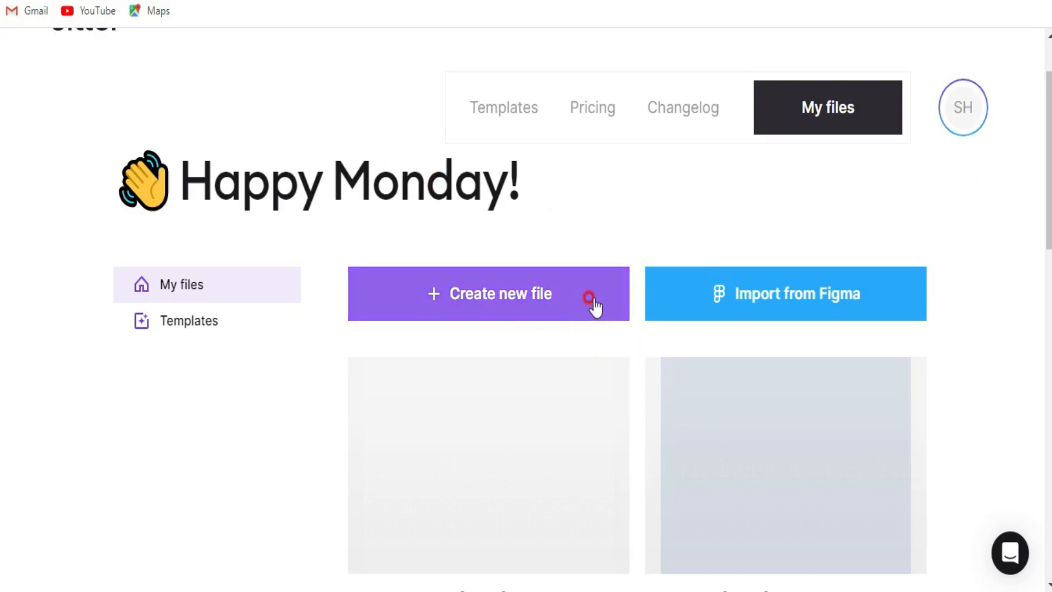
scroll(608, 311, "down", 2)
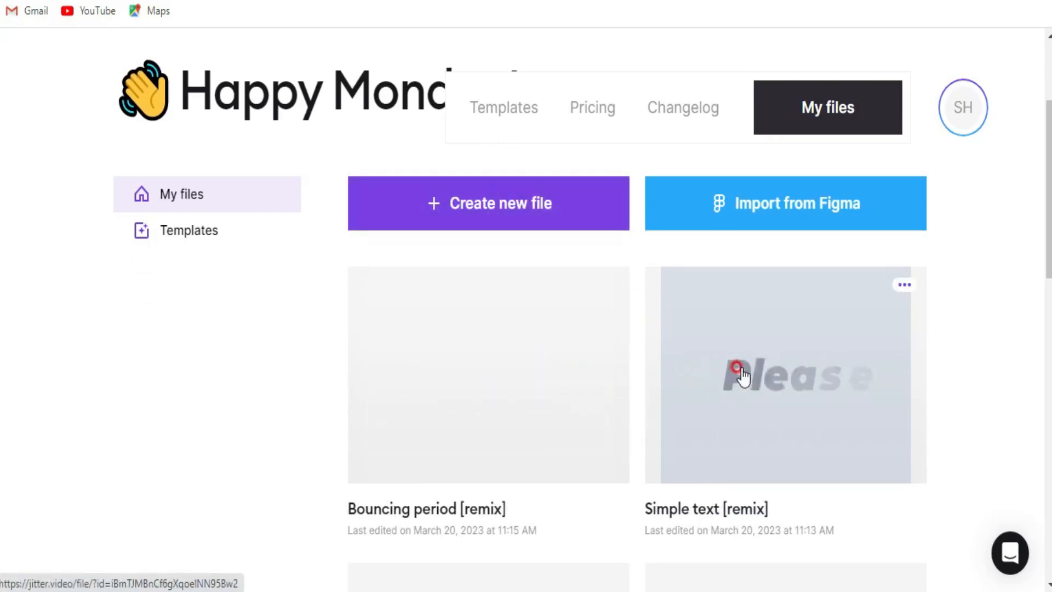
scroll(712, 356, "down", 2)
scroll(552, 287, "up", 4)
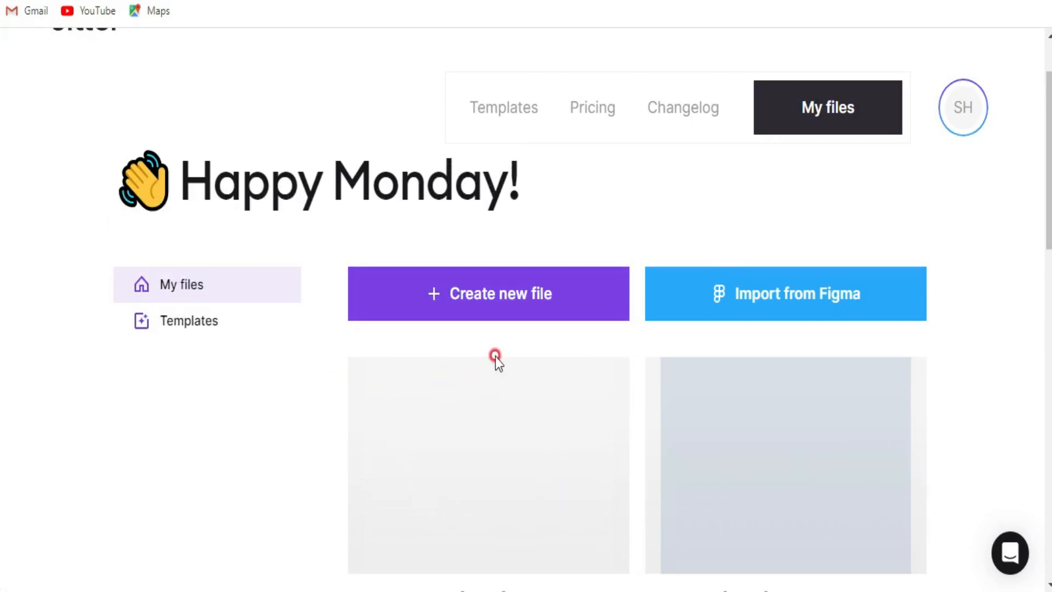
- Open the template gallery and look through the first templates it offers
left_click(508, 120)
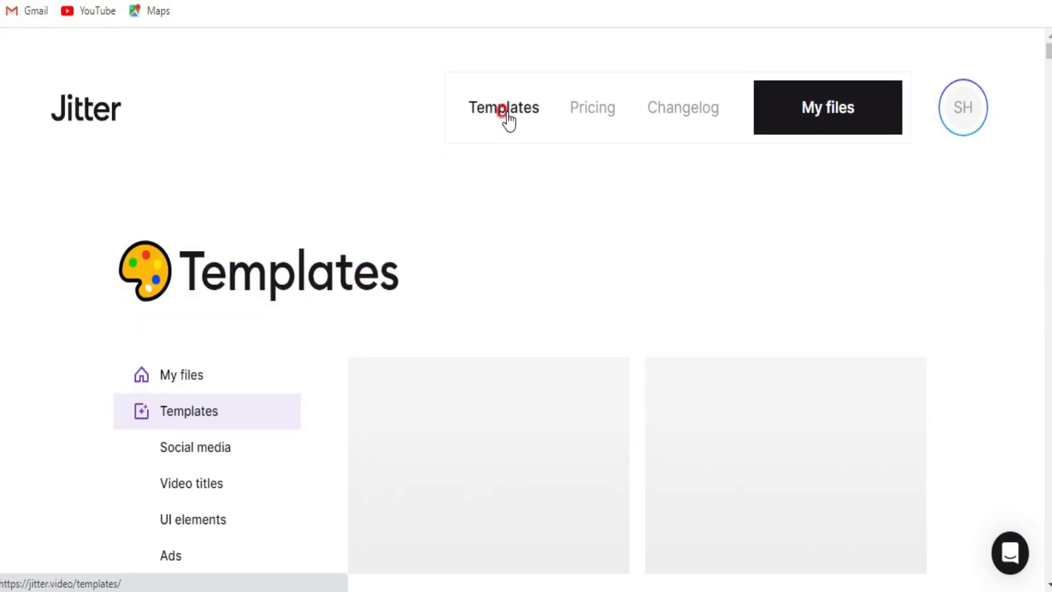
scroll(252, 366, "down", 2)
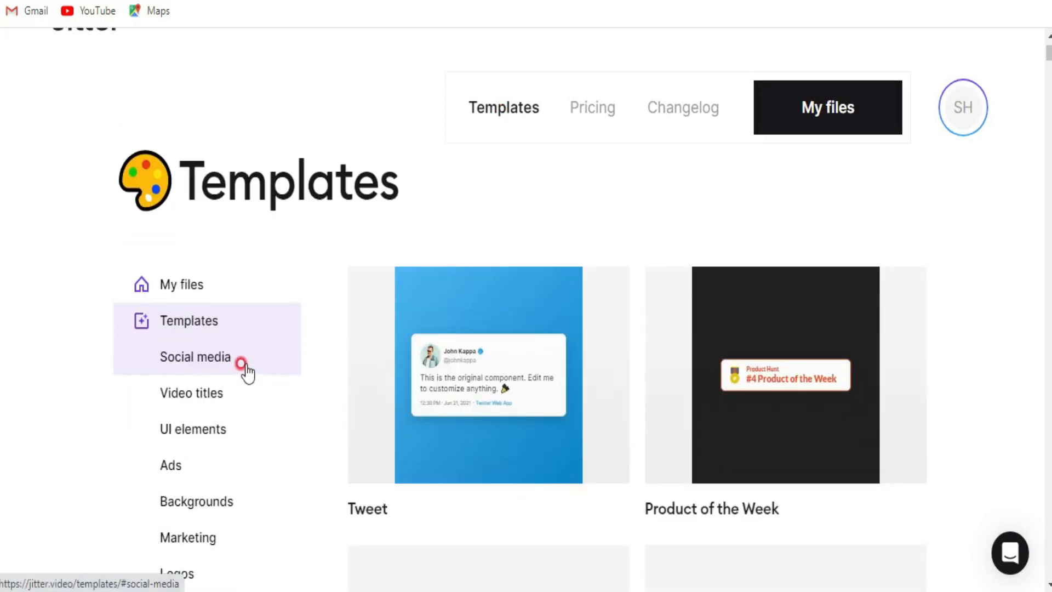
scroll(247, 373, "down", 3)
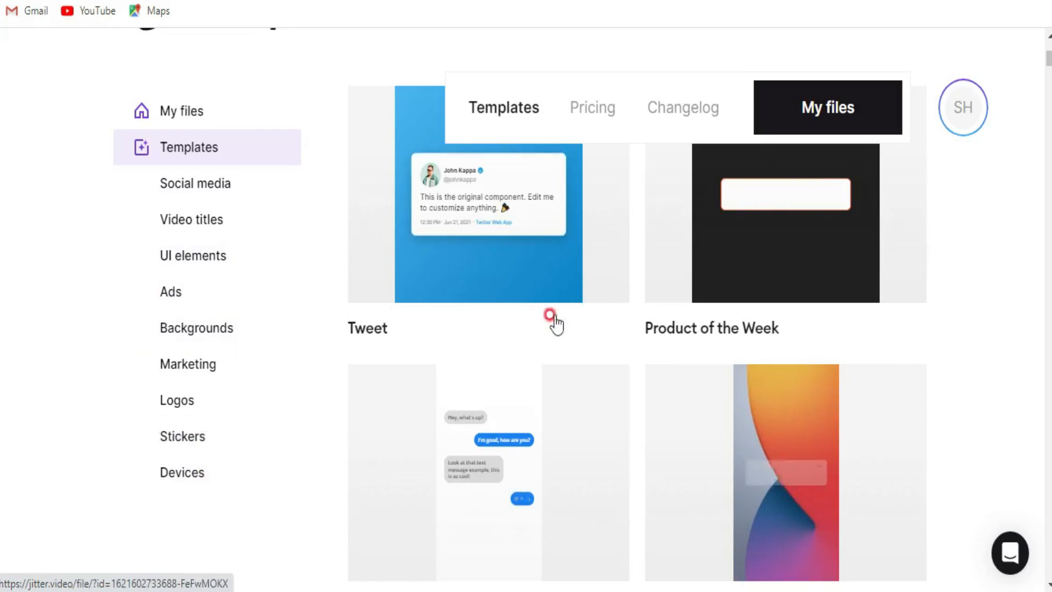
scroll(471, 414, "up", 3)
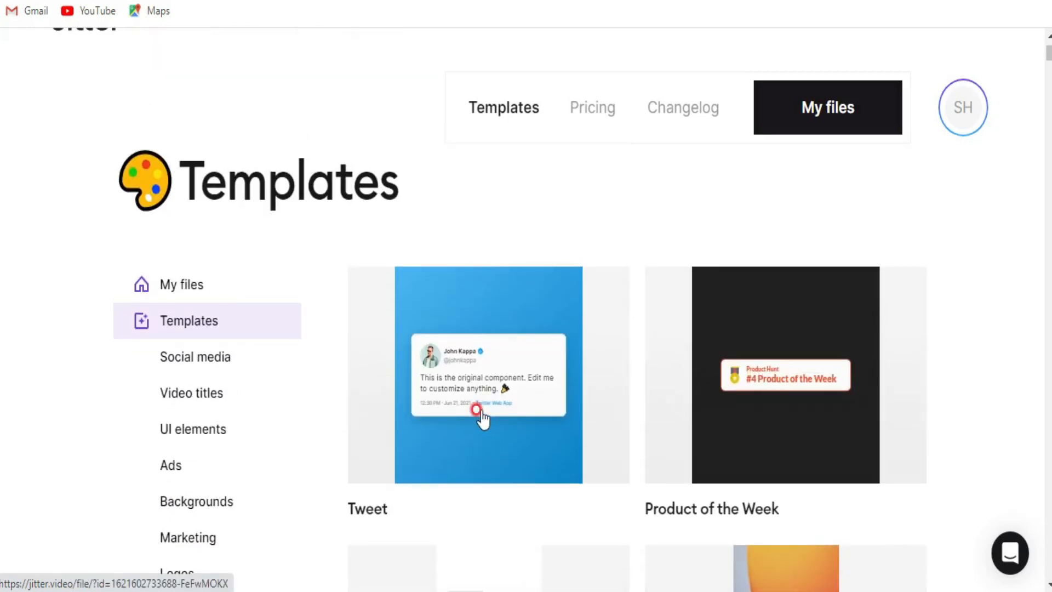
scroll(482, 417, "down", 5)
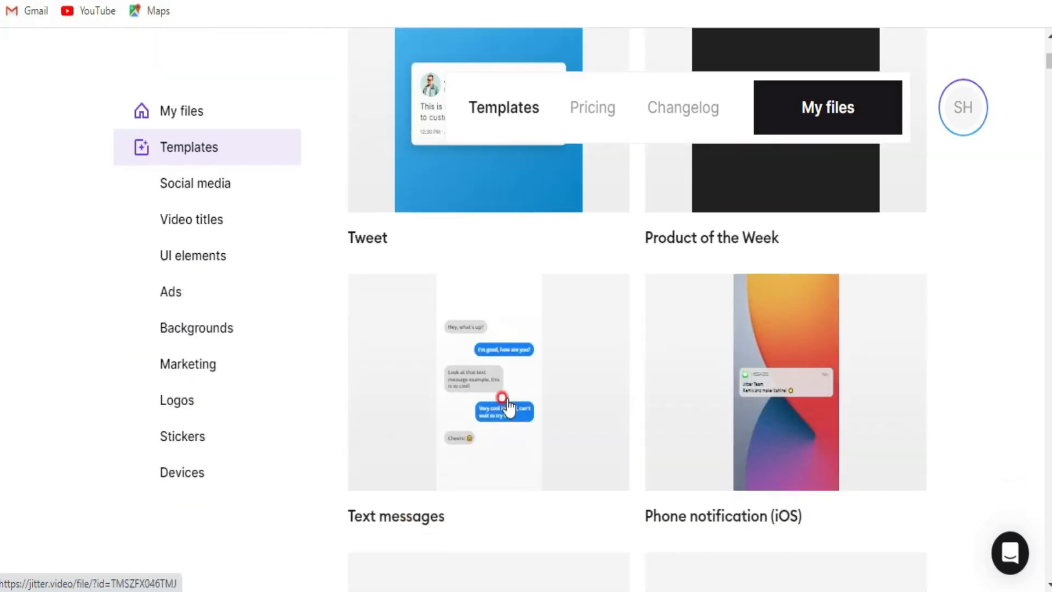
- Browse the Social media, Video titles, UI elements, Ads, Backgrounds and Marketing template categories
left_click(211, 186)
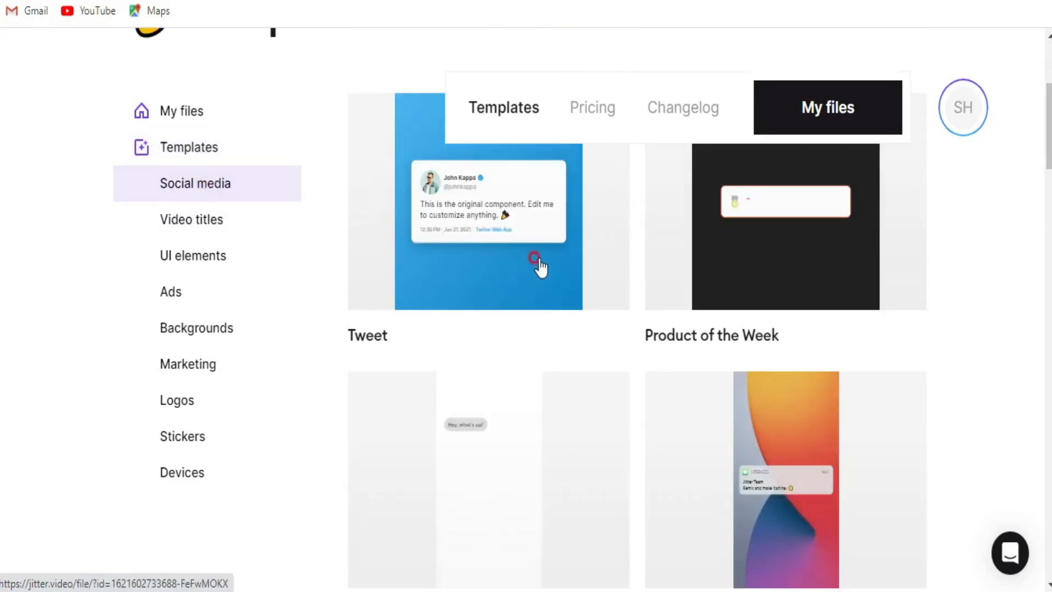
left_click(171, 225)
left_click(167, 259)
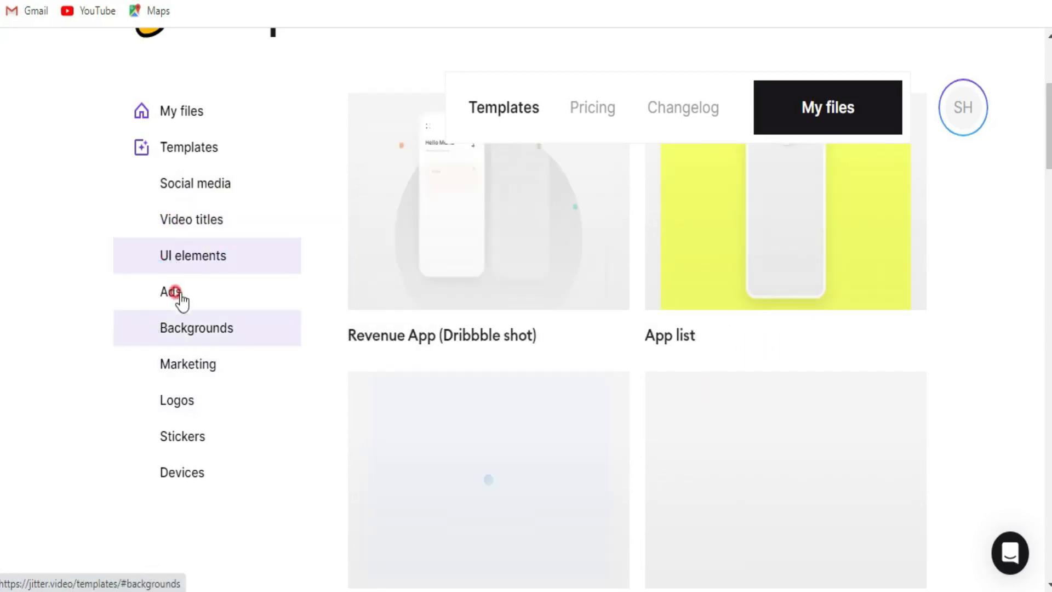
left_click(186, 296)
left_click(208, 335)
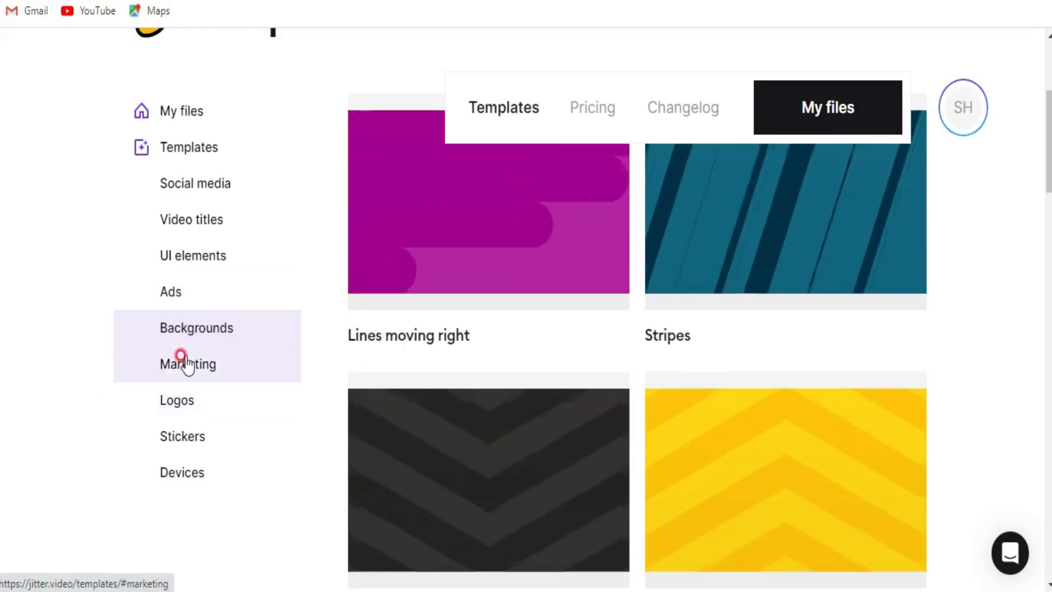
left_click(244, 364)
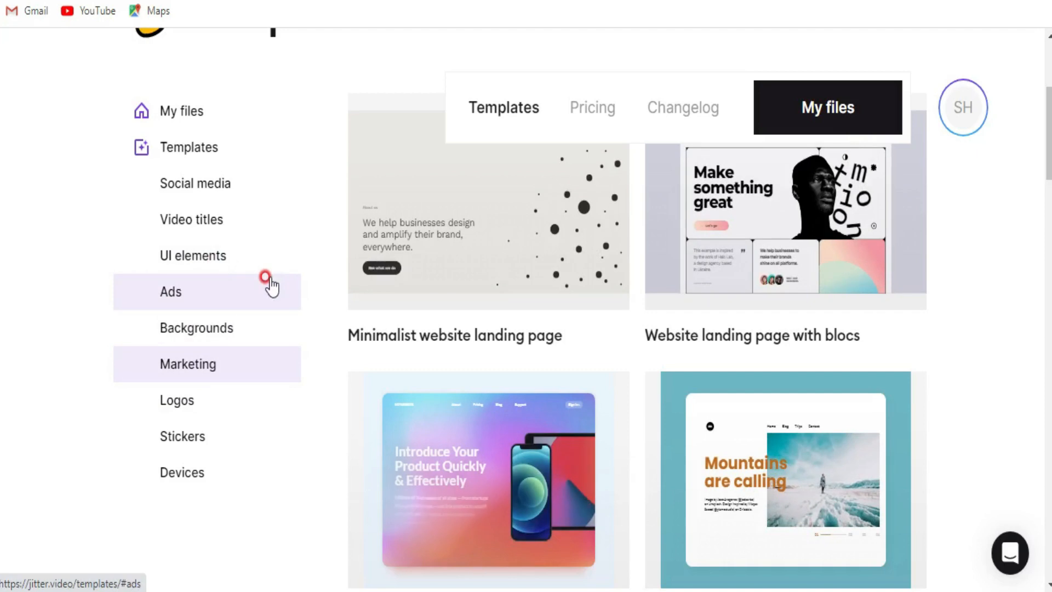
- Open the Bouncing period template from the Video titles category
left_click(192, 218)
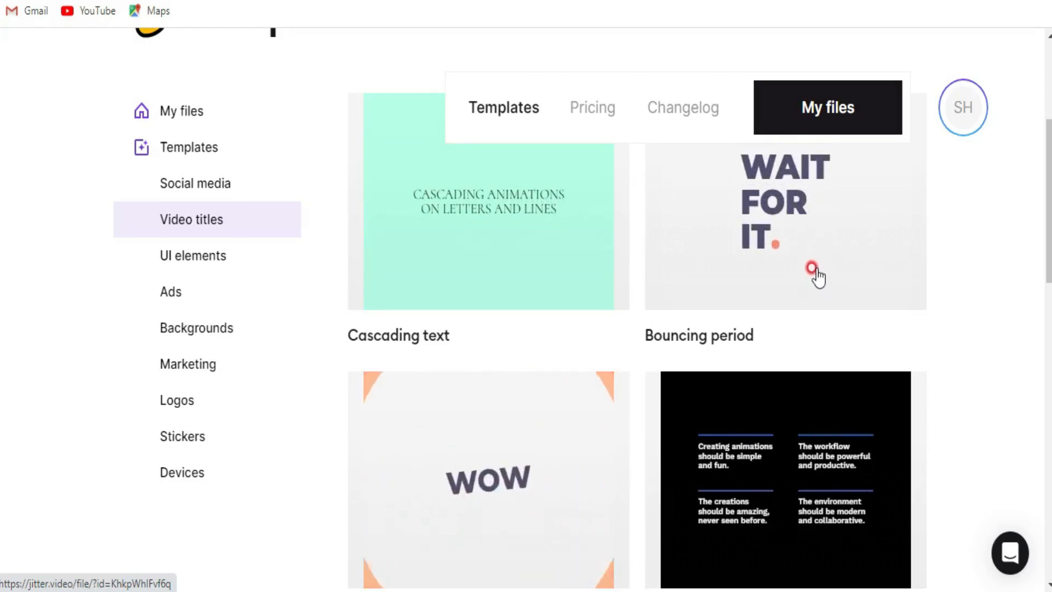
left_click(797, 233)
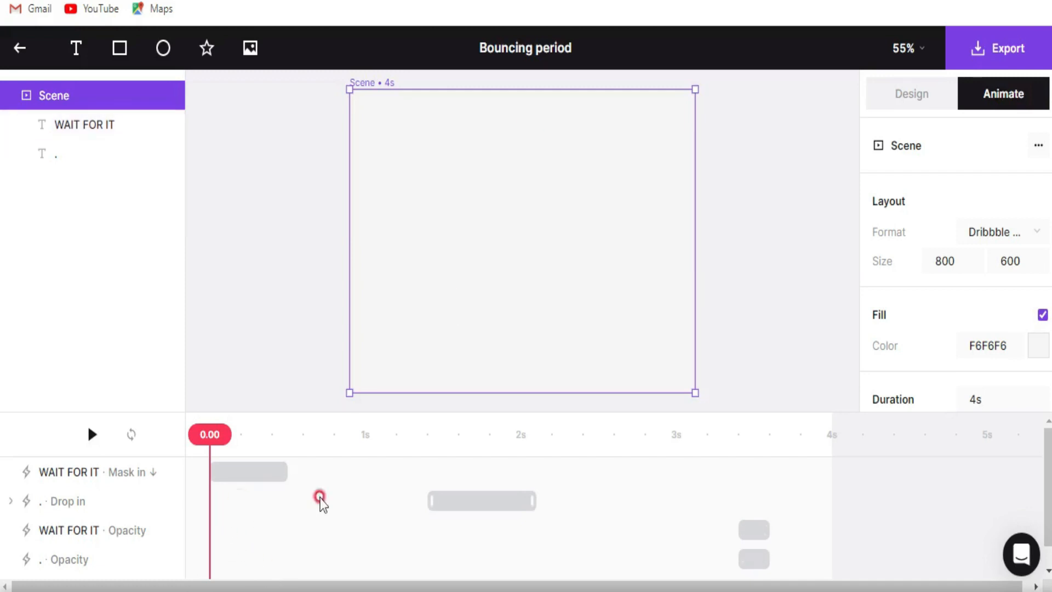
scroll(347, 496, "down", 1)
scroll(351, 503, "up", 1)
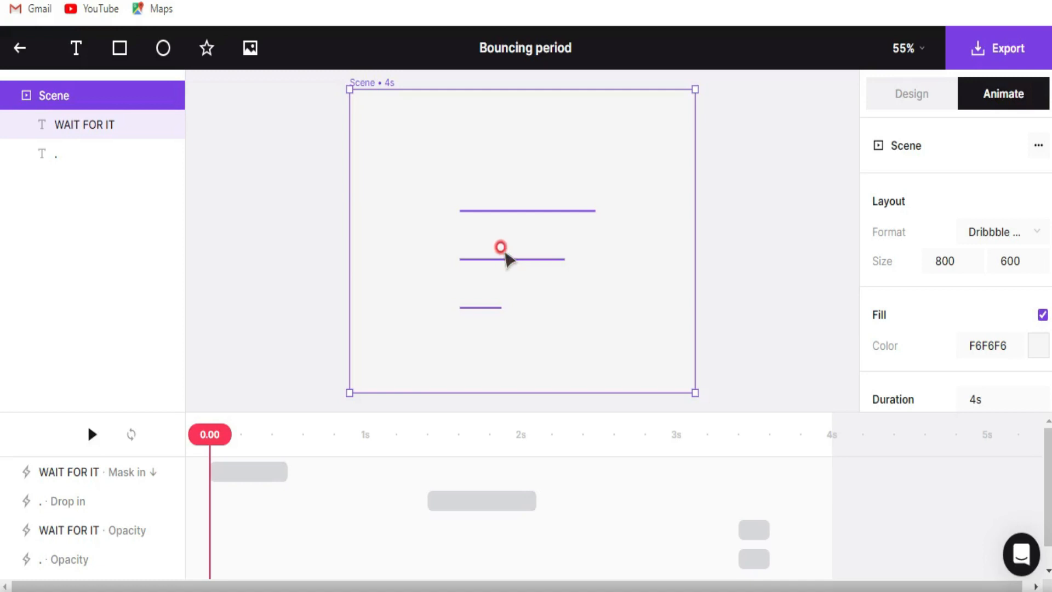
- Replace the WAIT FOR IT text in the scene with "PLEASE SUSCRIBE" on two lines
left_click(506, 254)
double_click(505, 253)
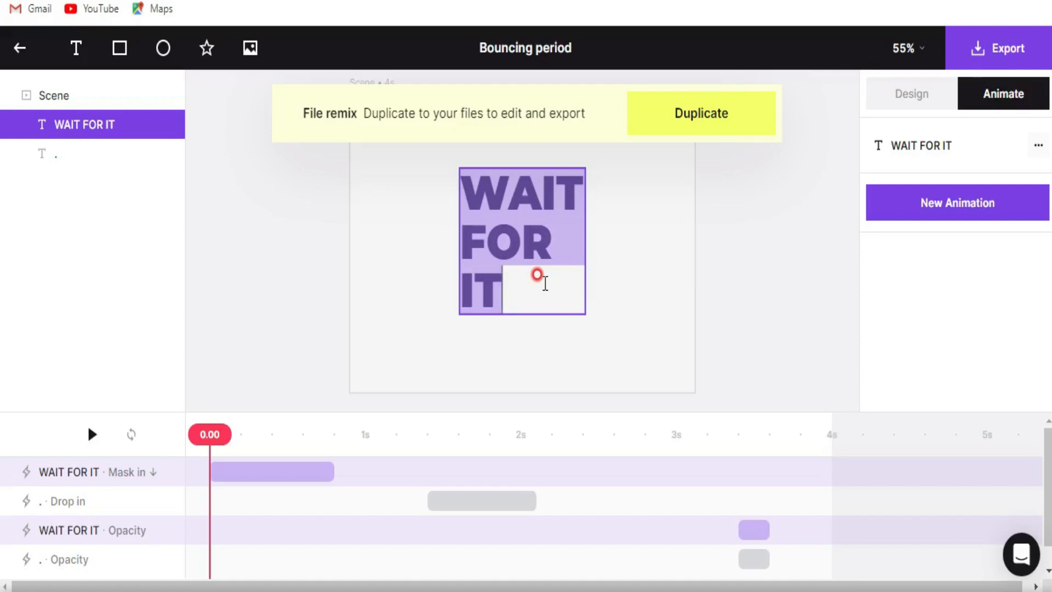
key("BackSpace")
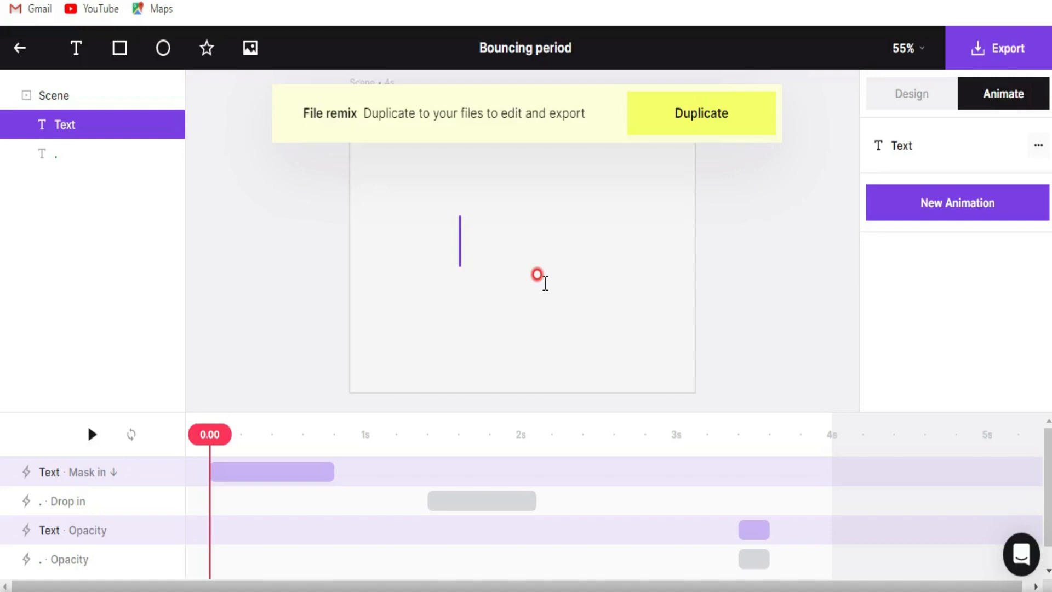
type("PLEASE SUSCRIBE")
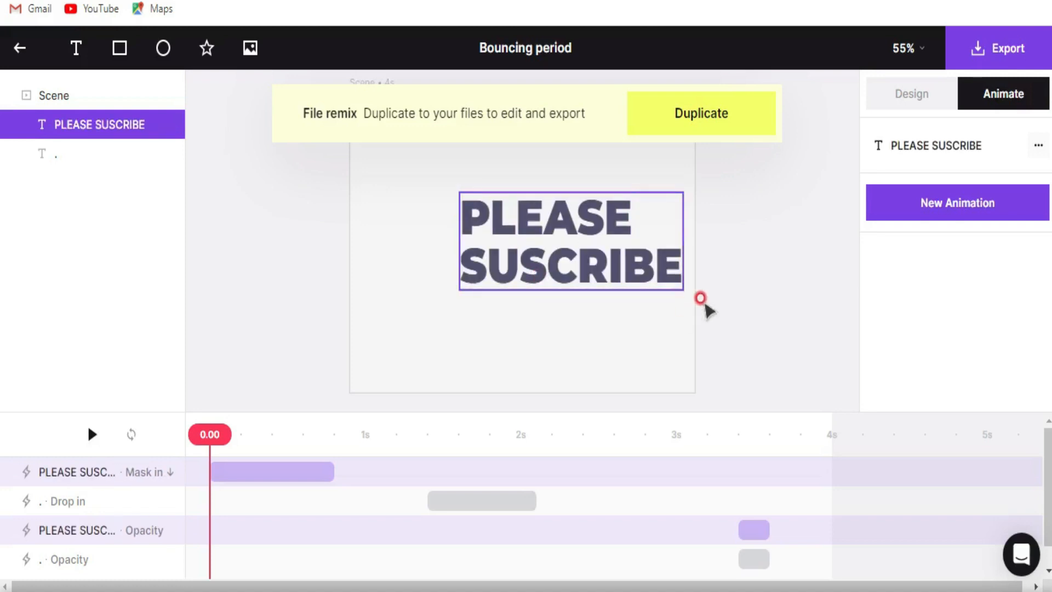
left_click(702, 300)
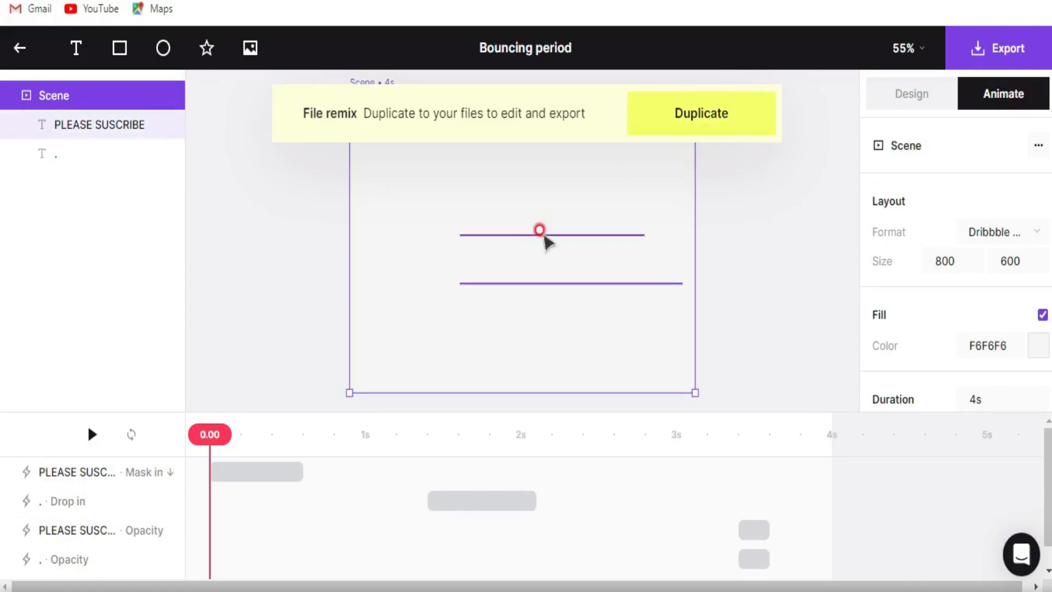
- Duplicate the edited template to the account's own files for editing and exporting
left_click(683, 123)
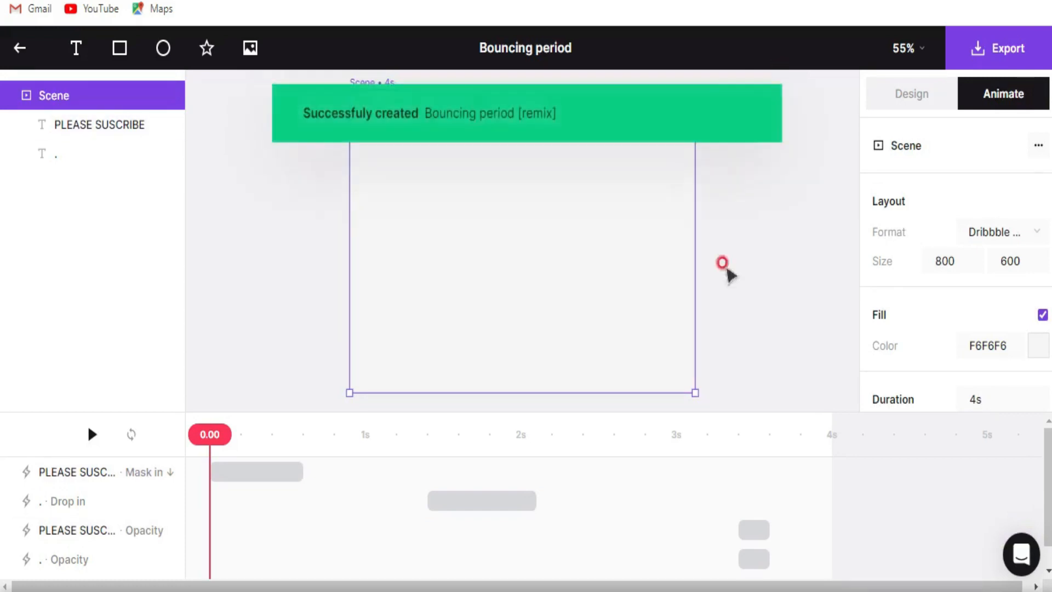
left_click_drag(576, 245, 554, 240)
left_click(794, 305)
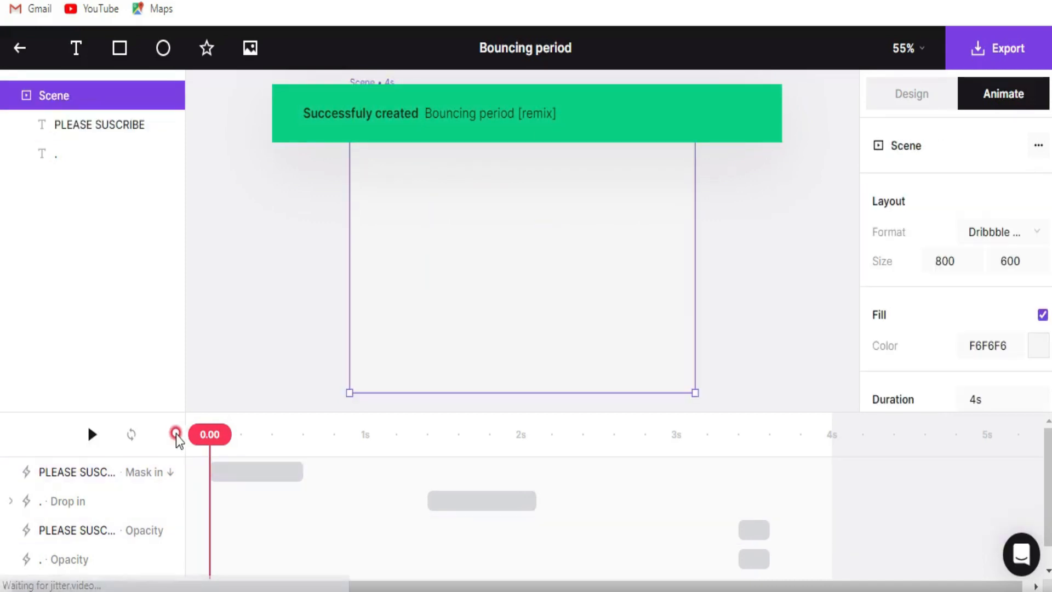
- Scrub through the start of the timeline and review the text's Mask in effect parameters and text animation settings
left_click_drag(198, 432, 228, 432)
left_click_drag(254, 448, 230, 449)
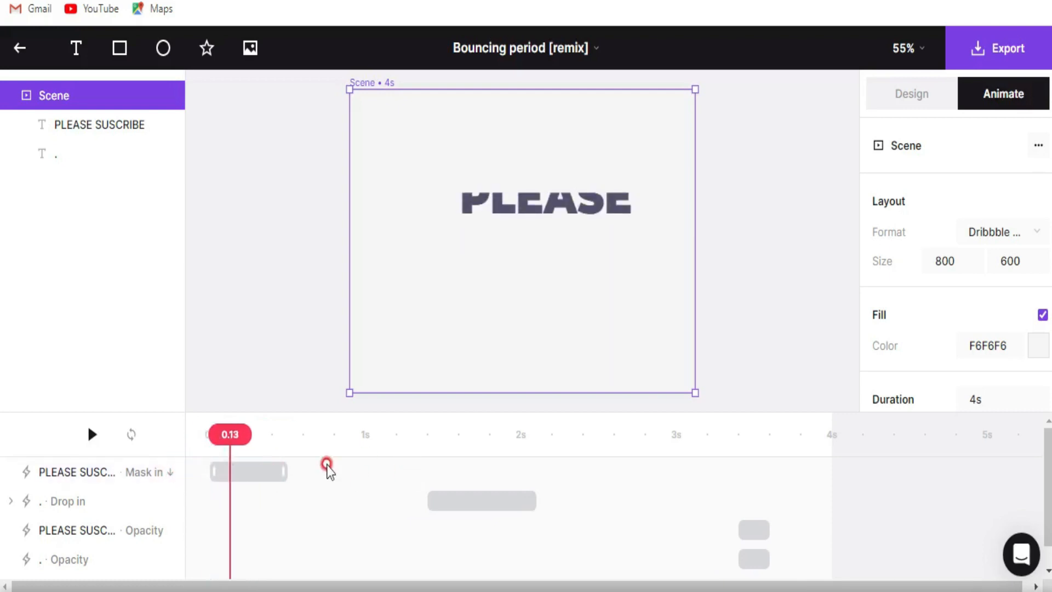
left_click(285, 473)
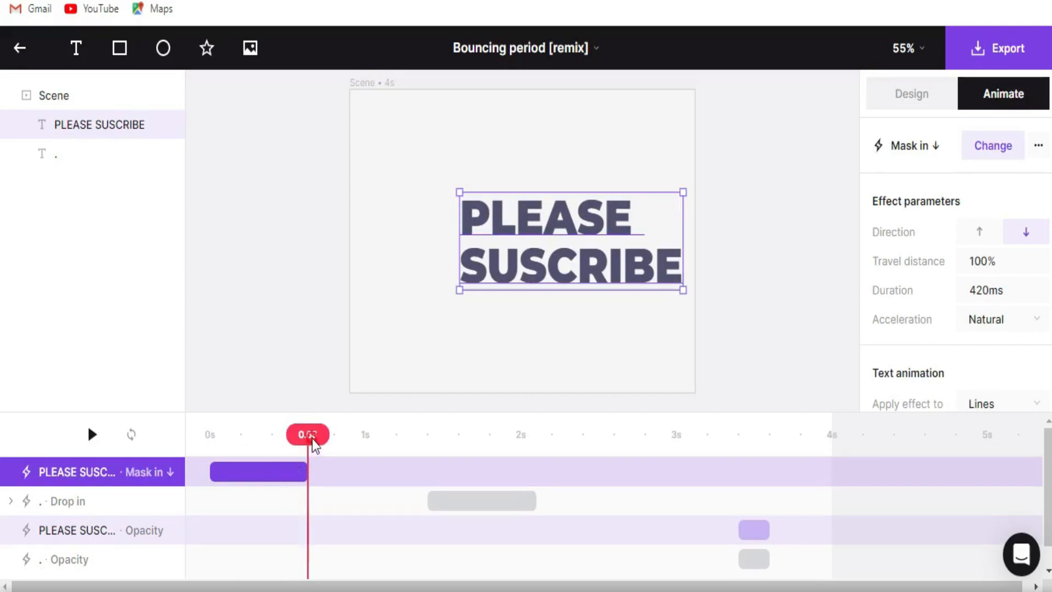
scroll(256, 510, "down", 1)
scroll(346, 531, "up", 1)
scroll(968, 313, "down", 2)
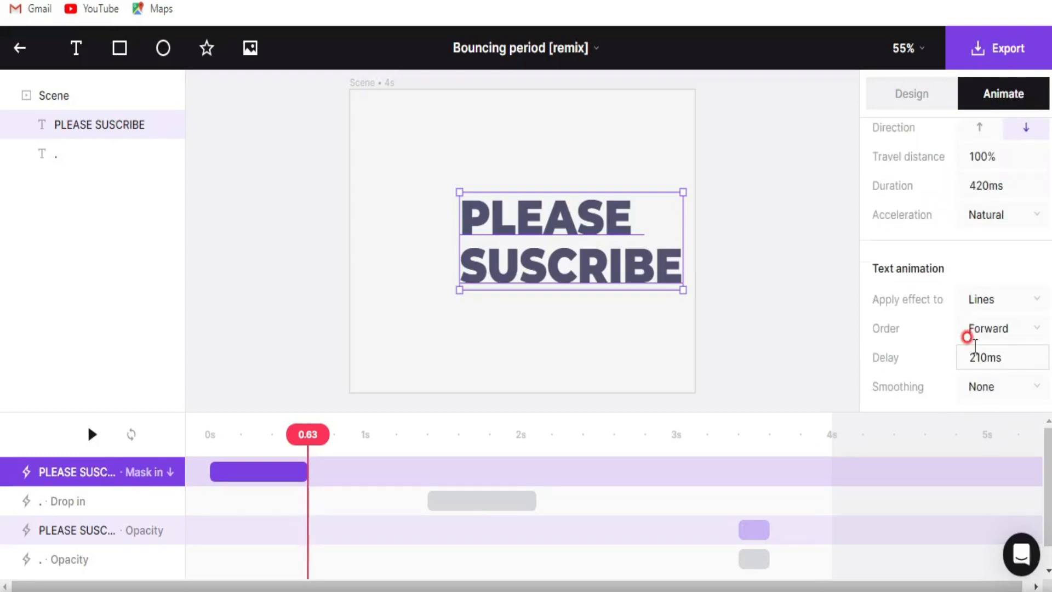
scroll(970, 329, "up", 2)
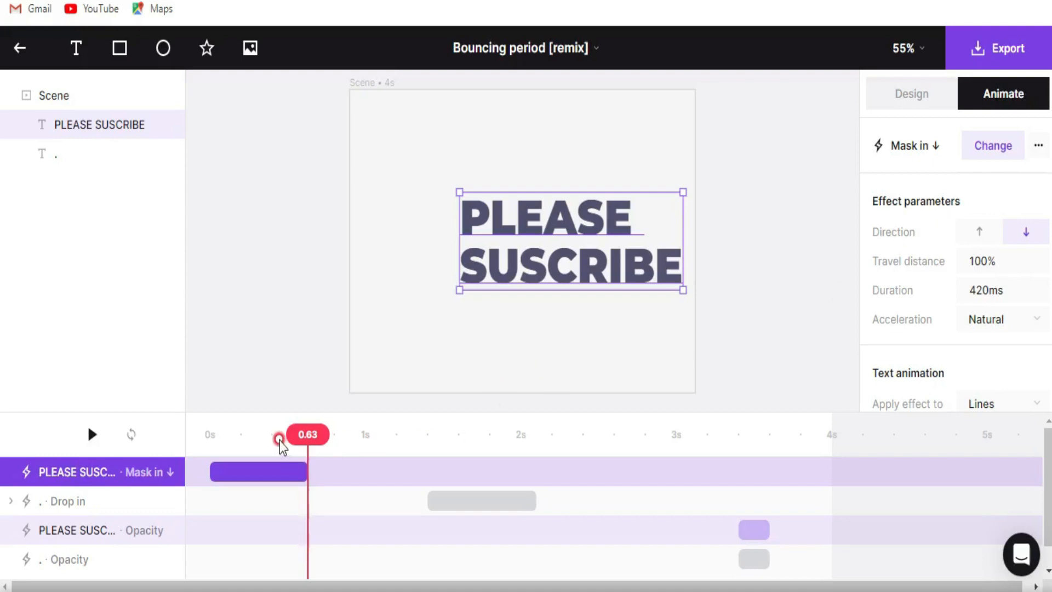
- Return the playhead to 0 seconds and preview the animation from the beginning
left_click_drag(306, 434, 59, 452)
left_click(87, 439)
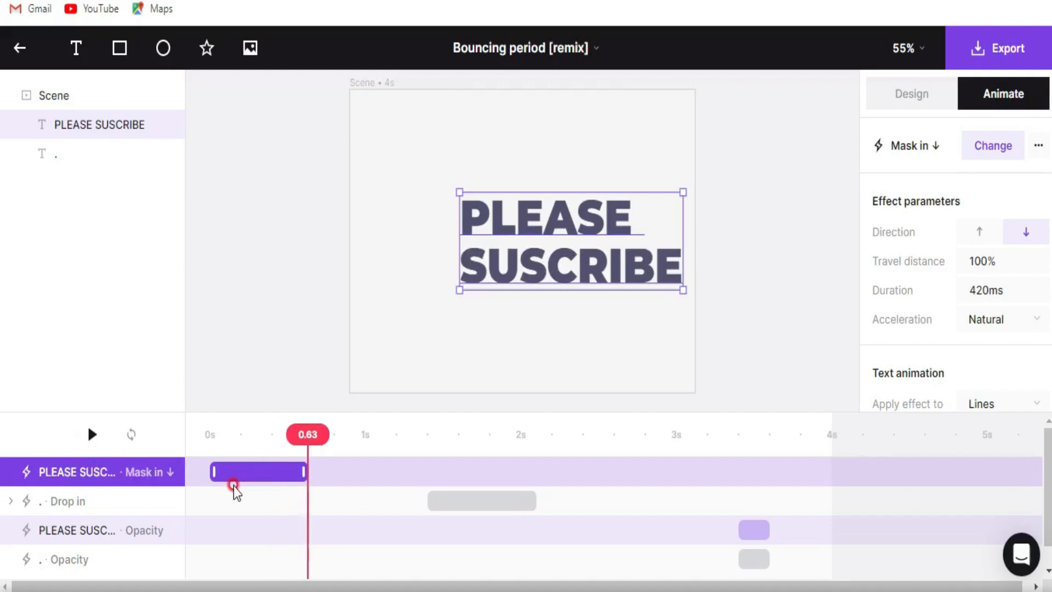
left_click_drag(310, 438, 129, 439)
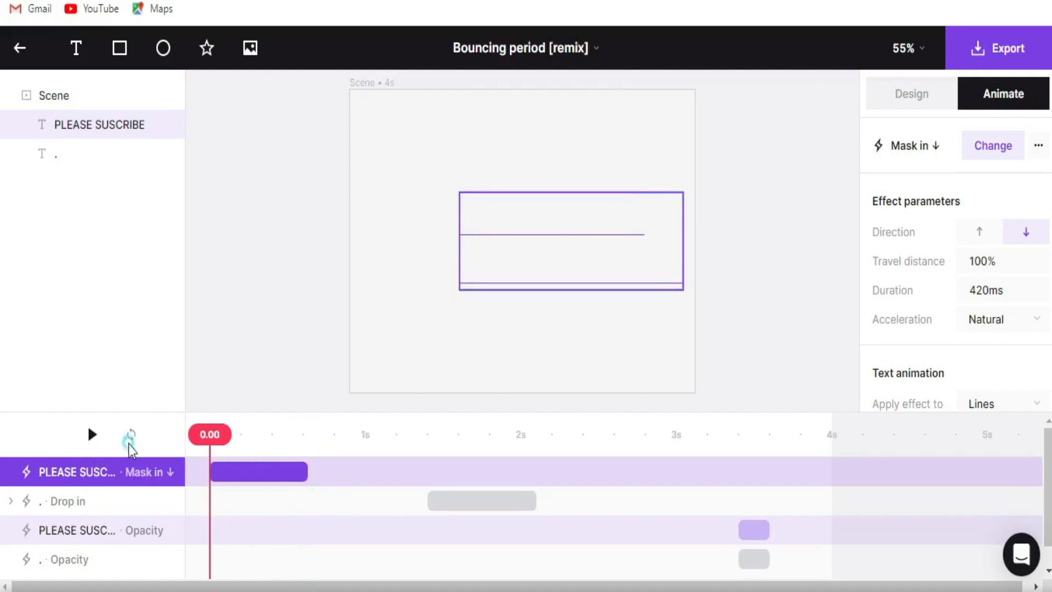
left_click(278, 435)
left_click_drag(279, 438, 77, 453)
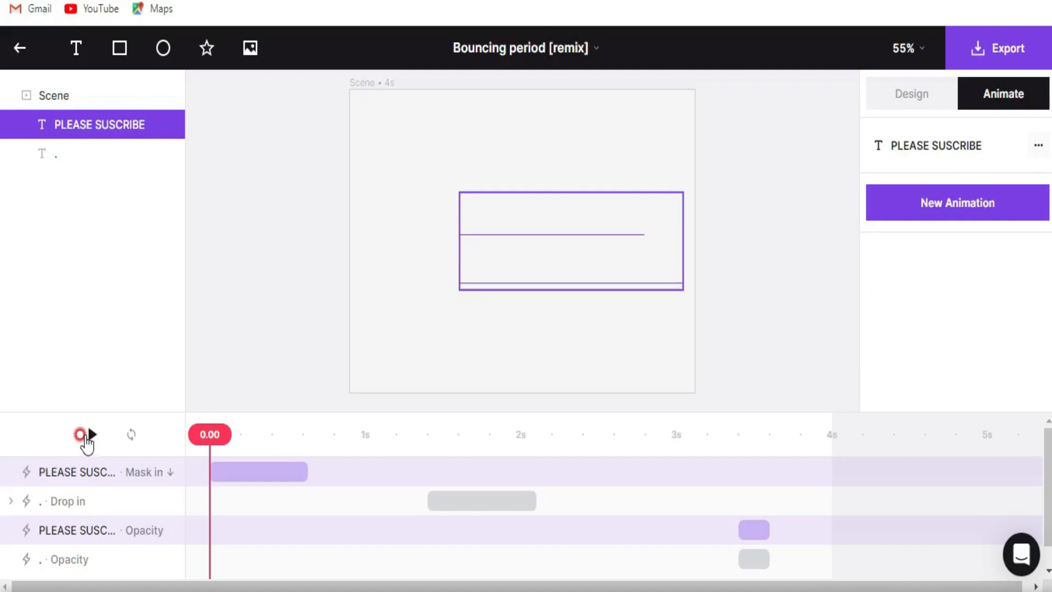
left_click(88, 436)
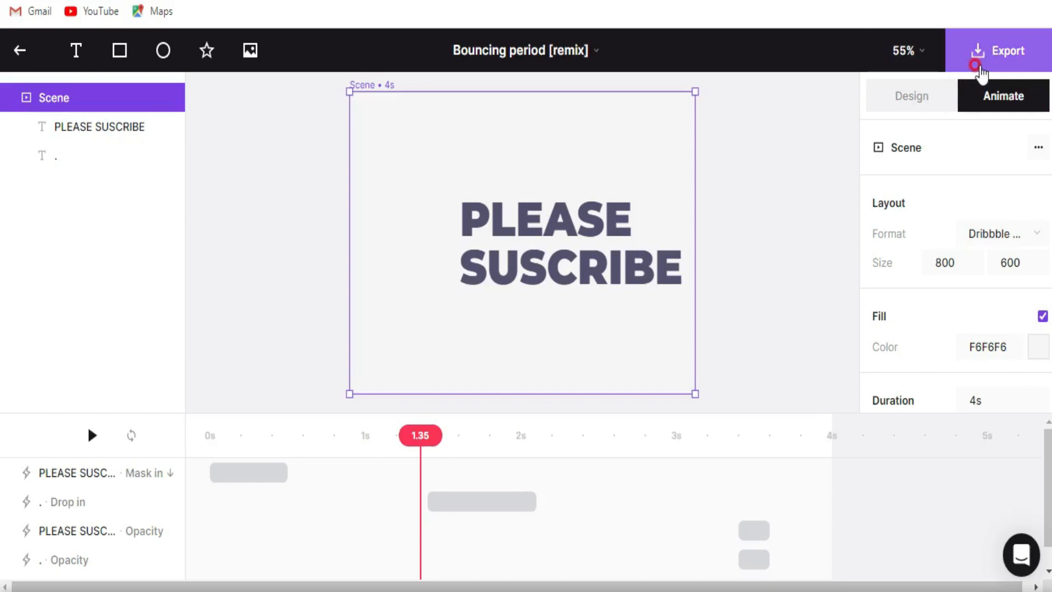
- Export the animation as a 720p video at 960×720 px and download the MP4 file
left_click(986, 66)
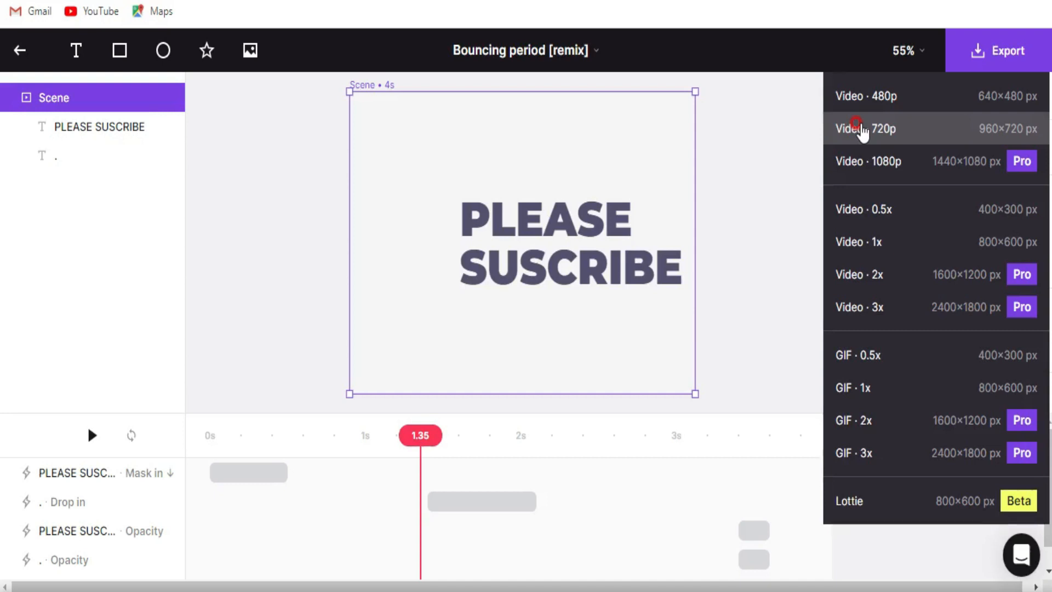
left_click(859, 127)
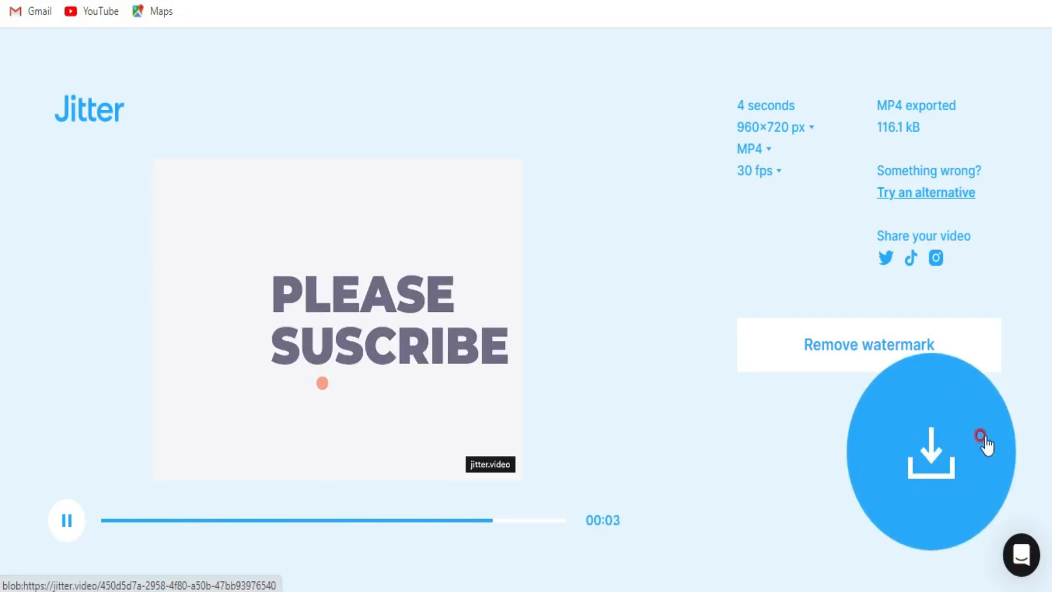
left_click(930, 433)
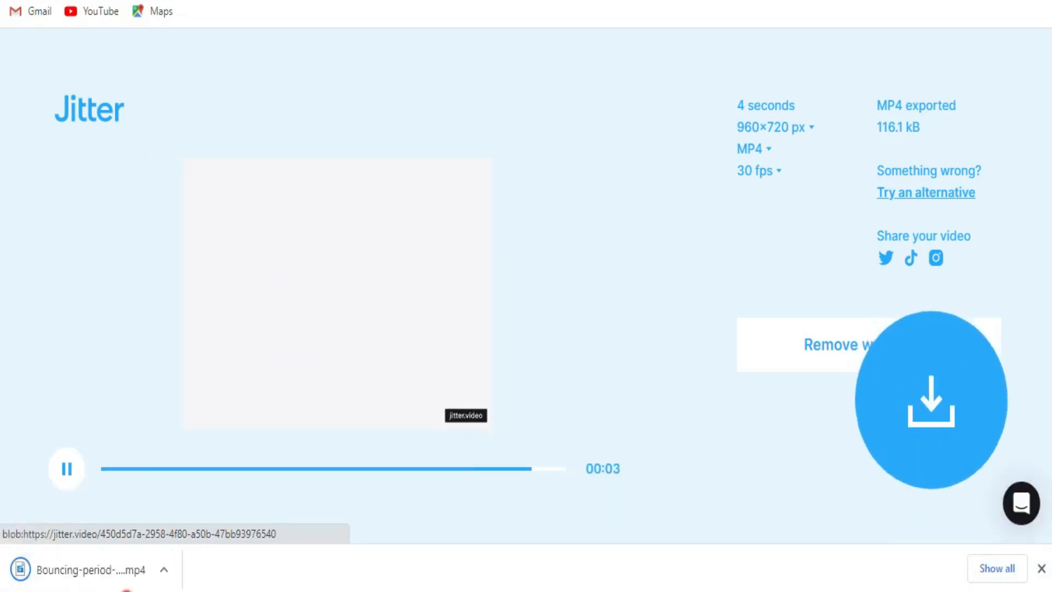